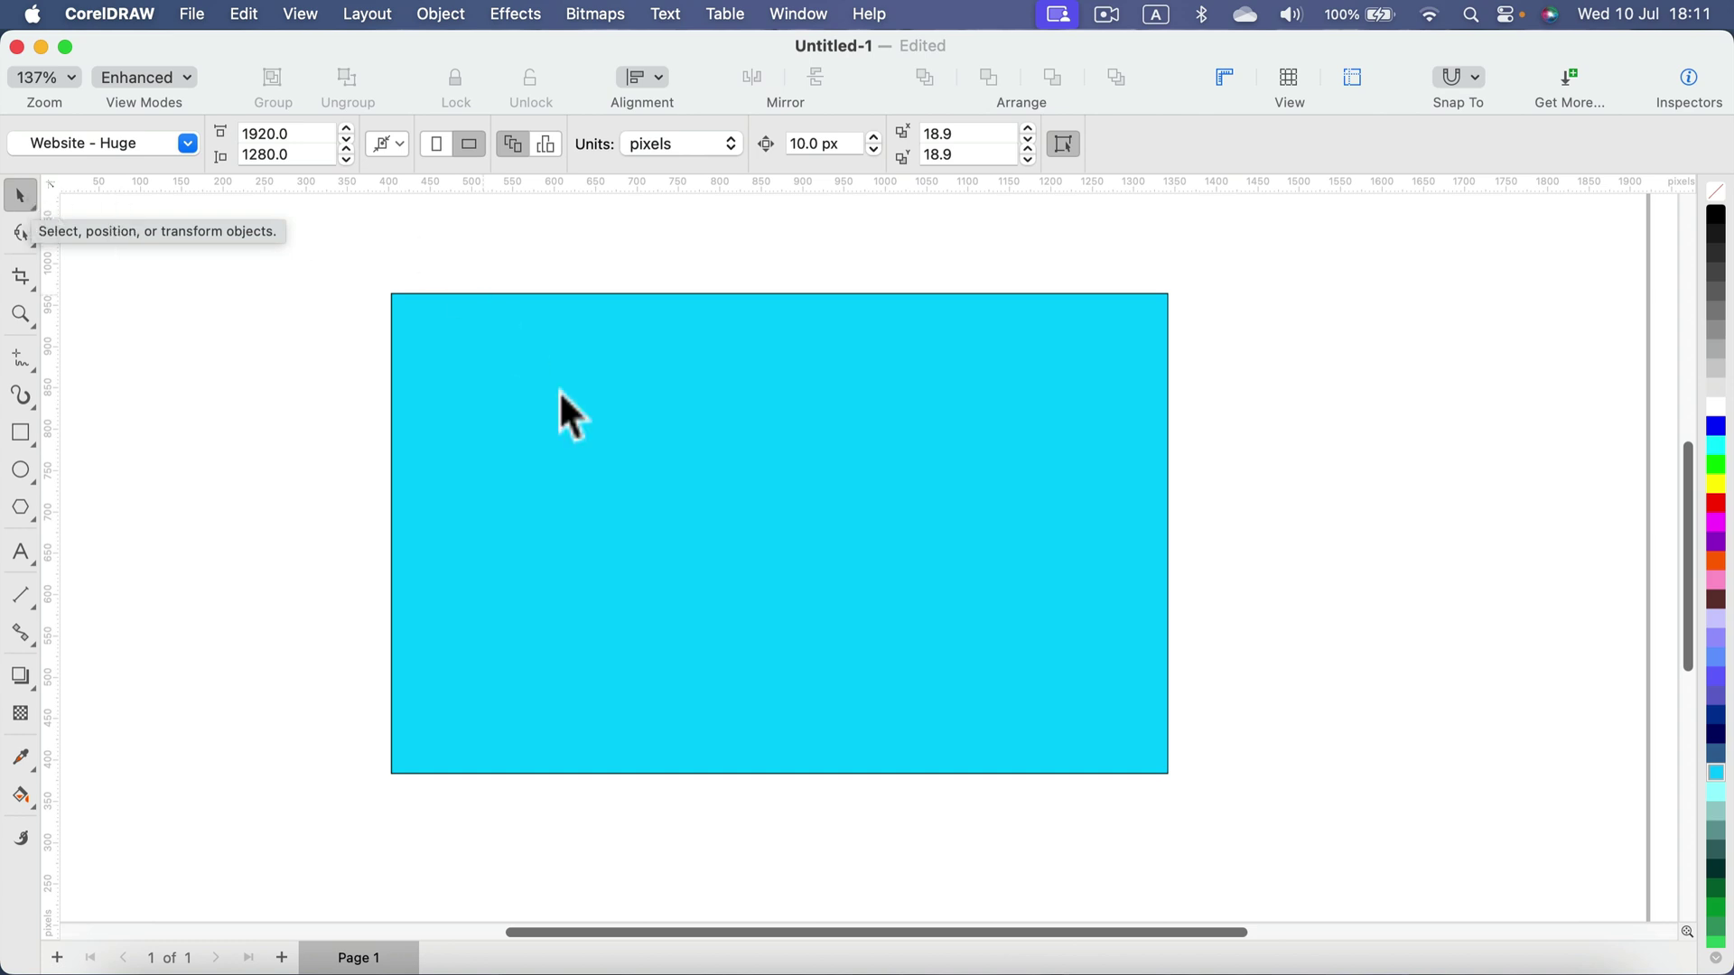
# Select the cyan rectangle with the Pick tool.
pyautogui.click(597, 454)
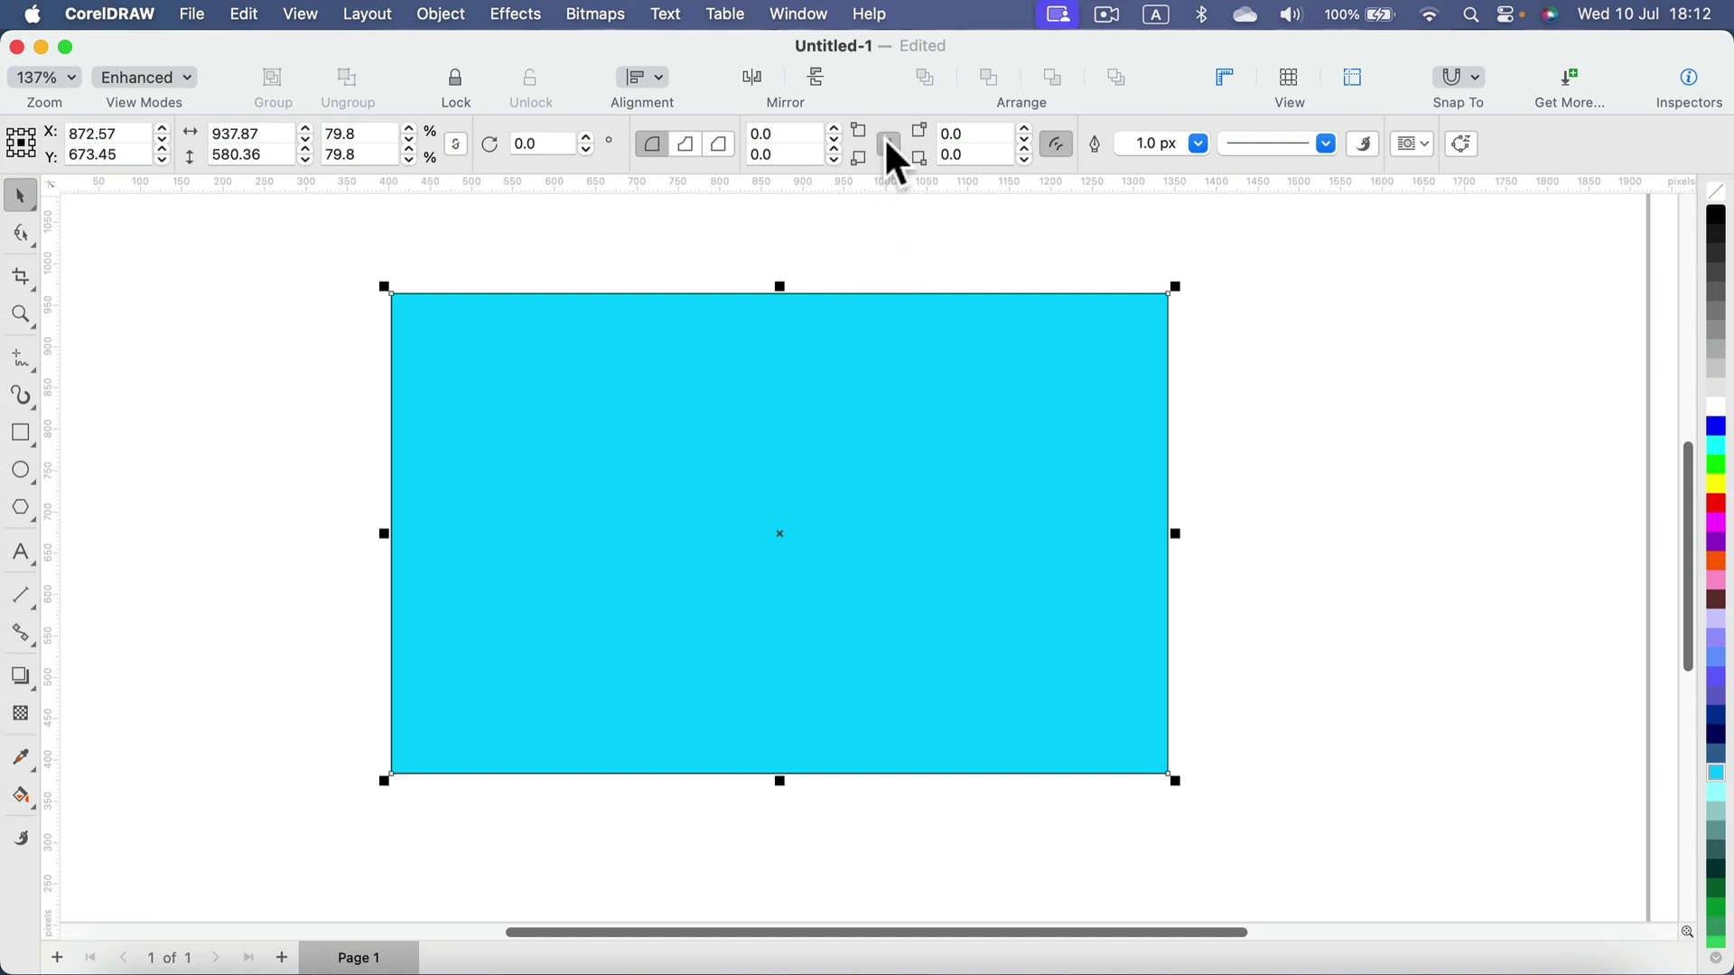
# Raise the cyan rectangle's corner radii to 50, then deselect it to check the corners.
pyautogui.click(835, 133)
pyautogui.click(836, 132)
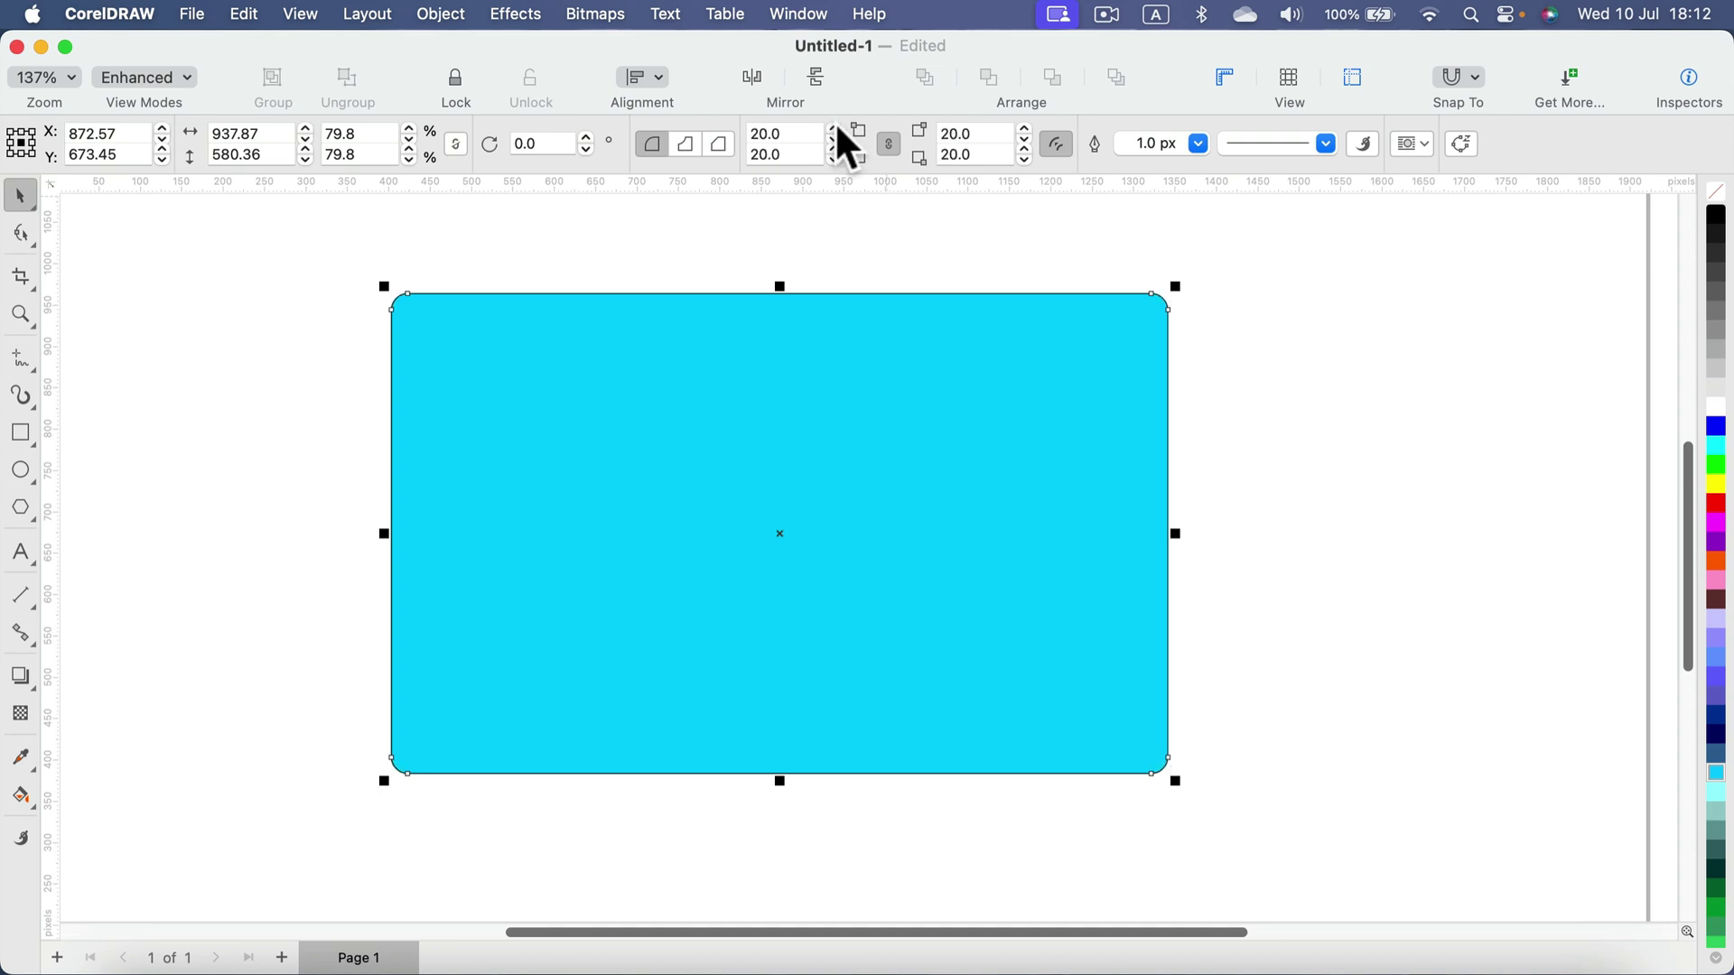
pyautogui.click(488, 326)
pyautogui.click(834, 134)
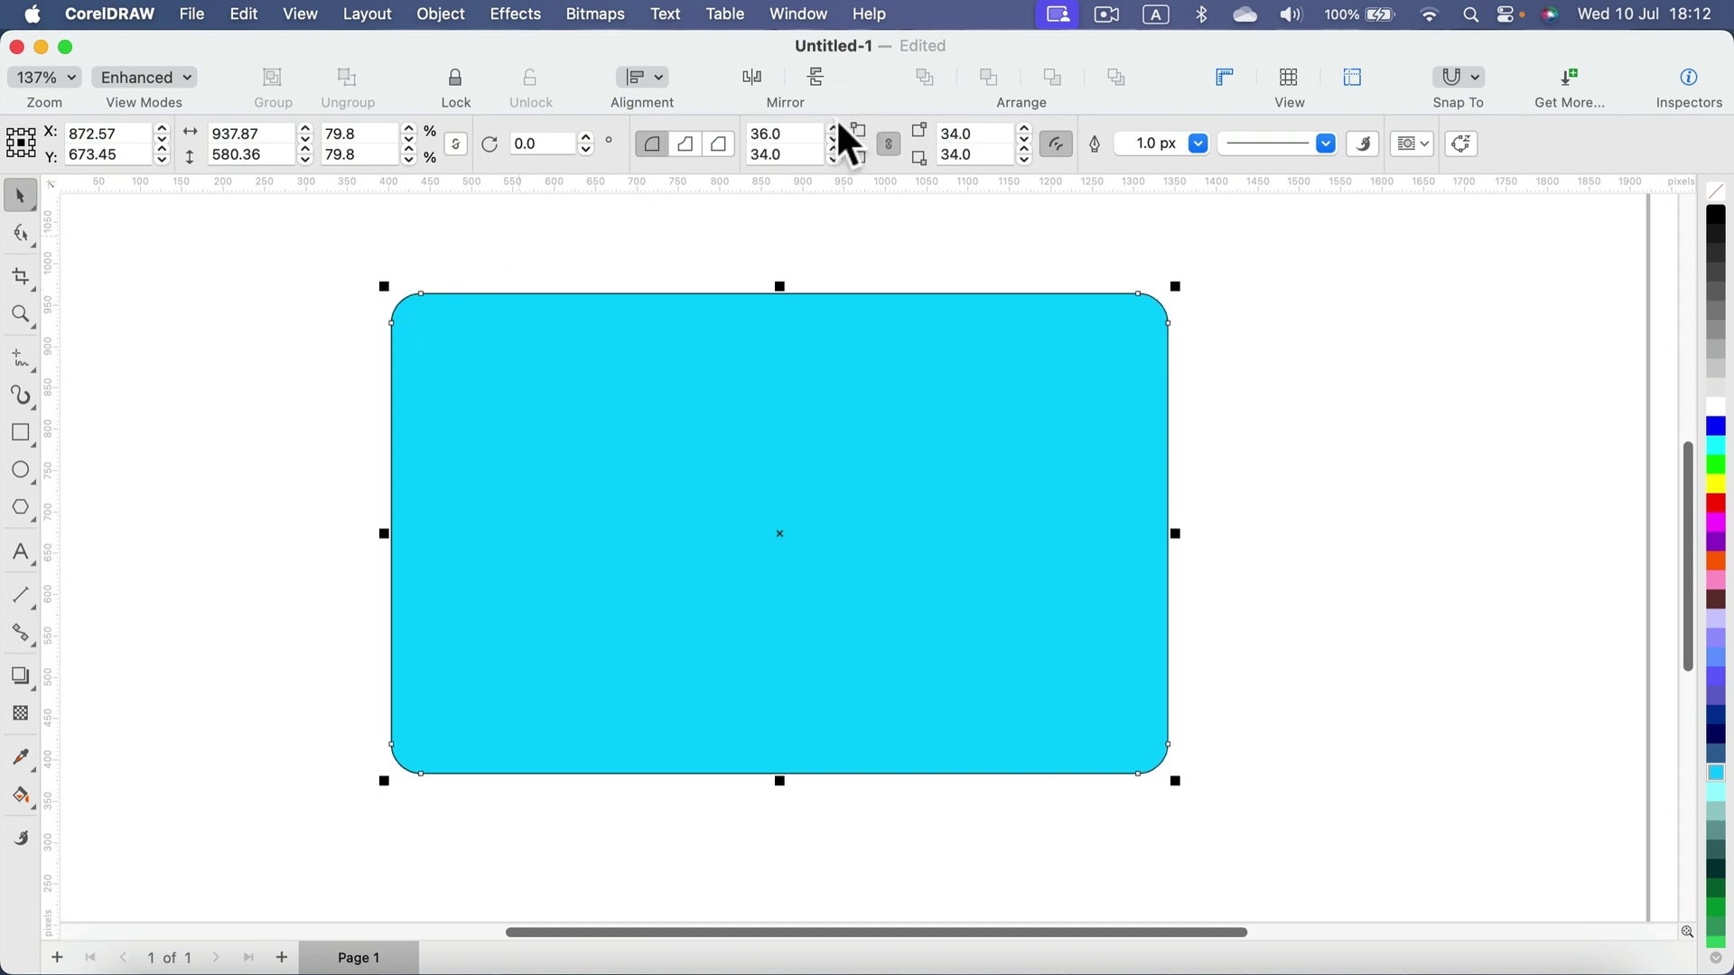
pyautogui.click(835, 134)
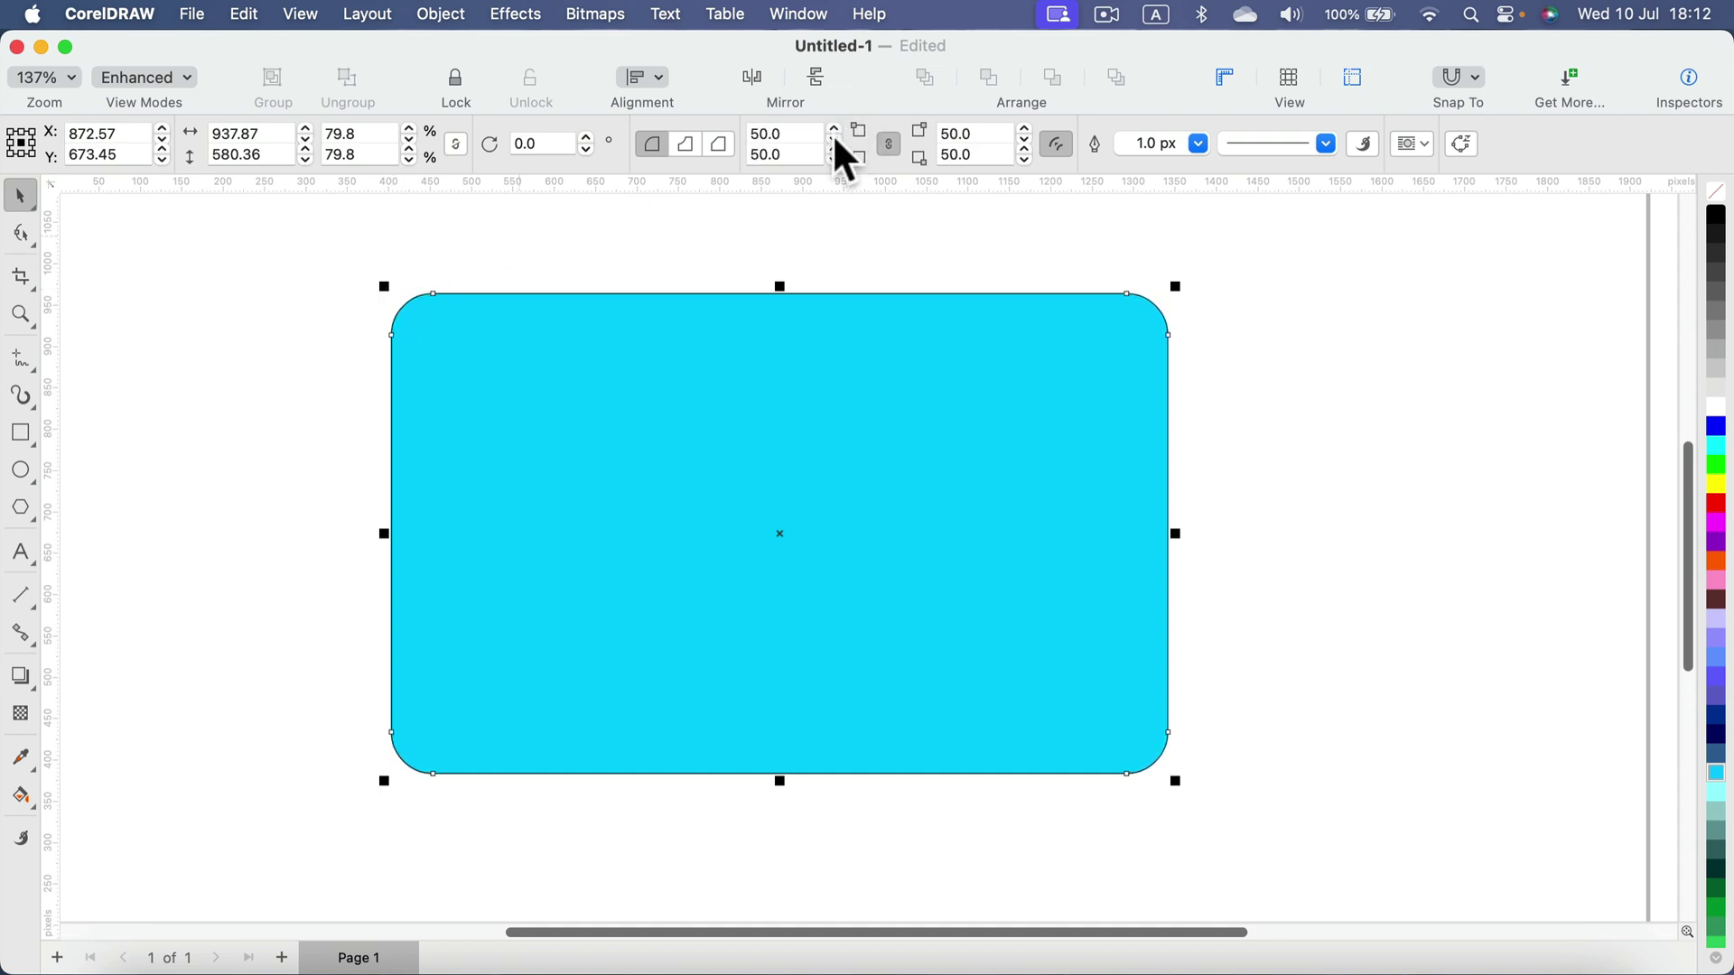
pyautogui.click(640, 281)
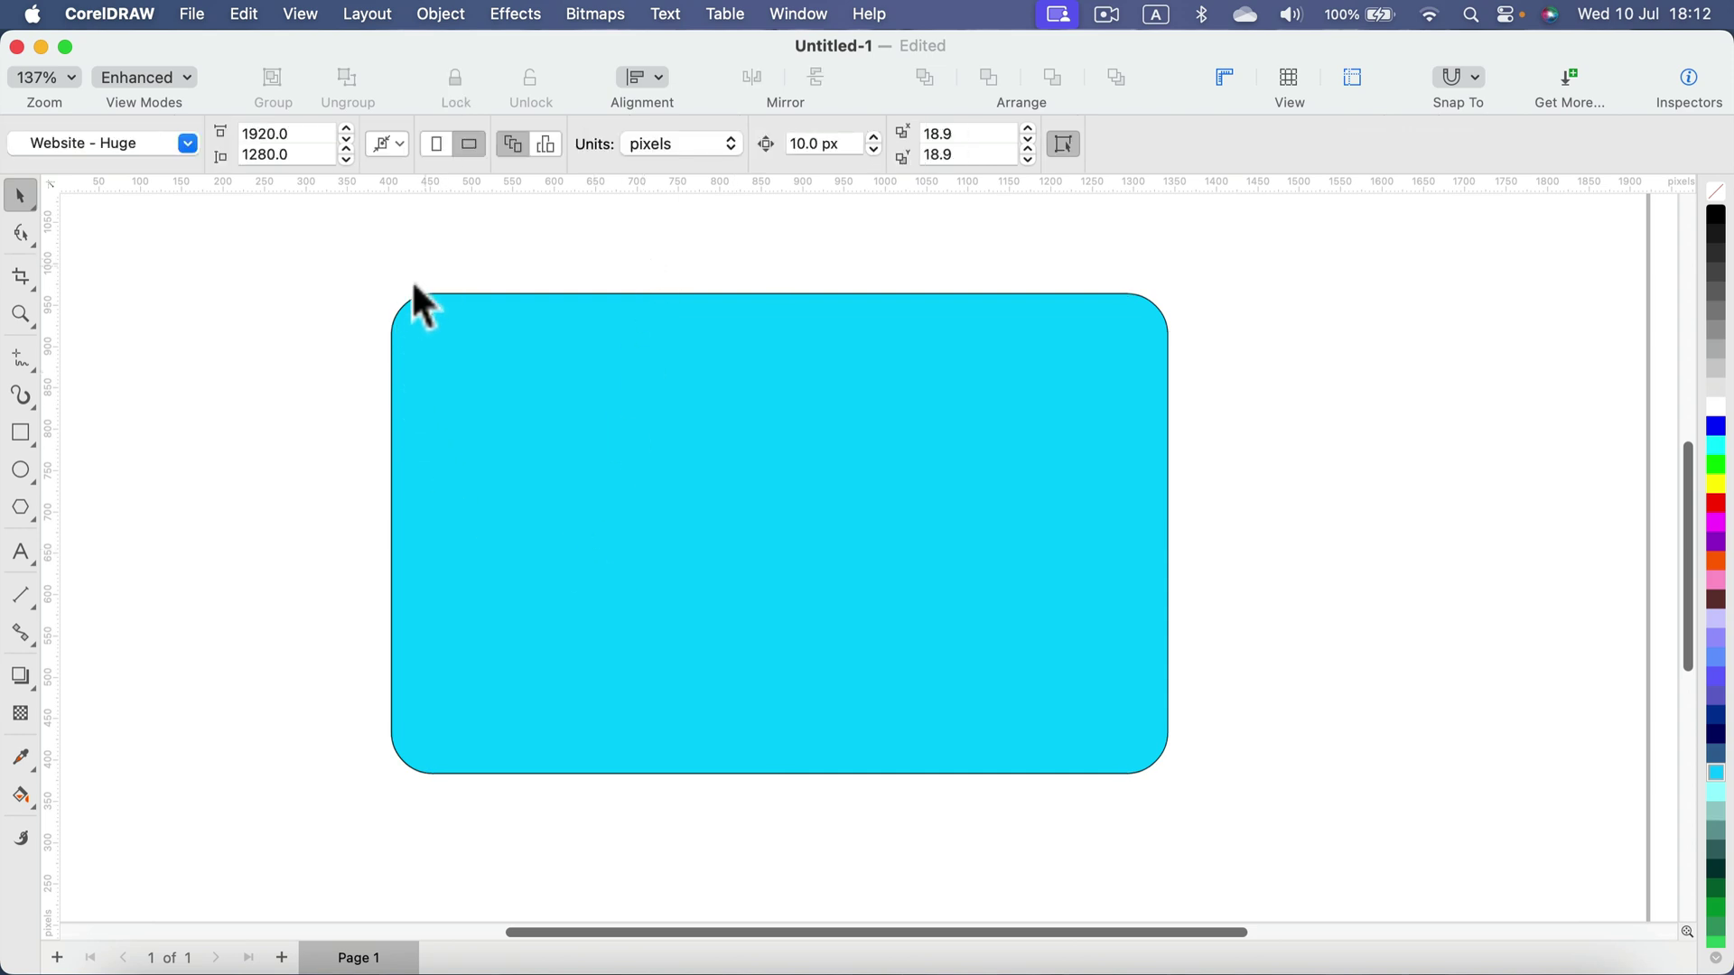
pyautogui.click(512, 370)
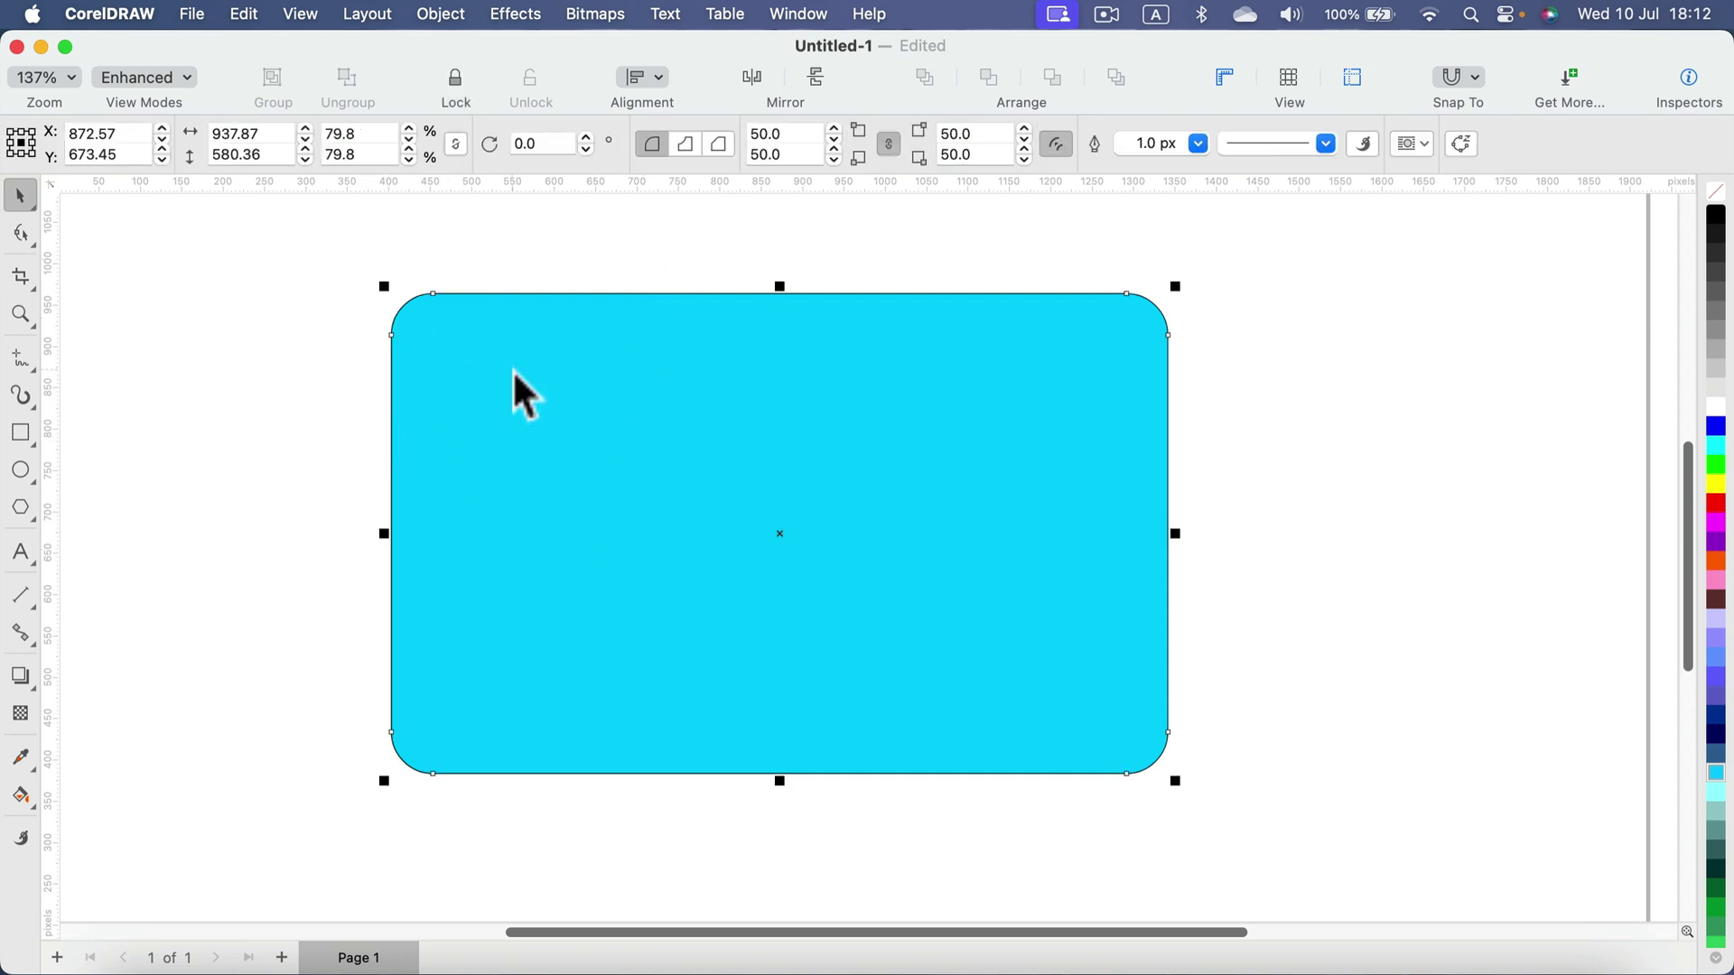
pyautogui.click(687, 145)
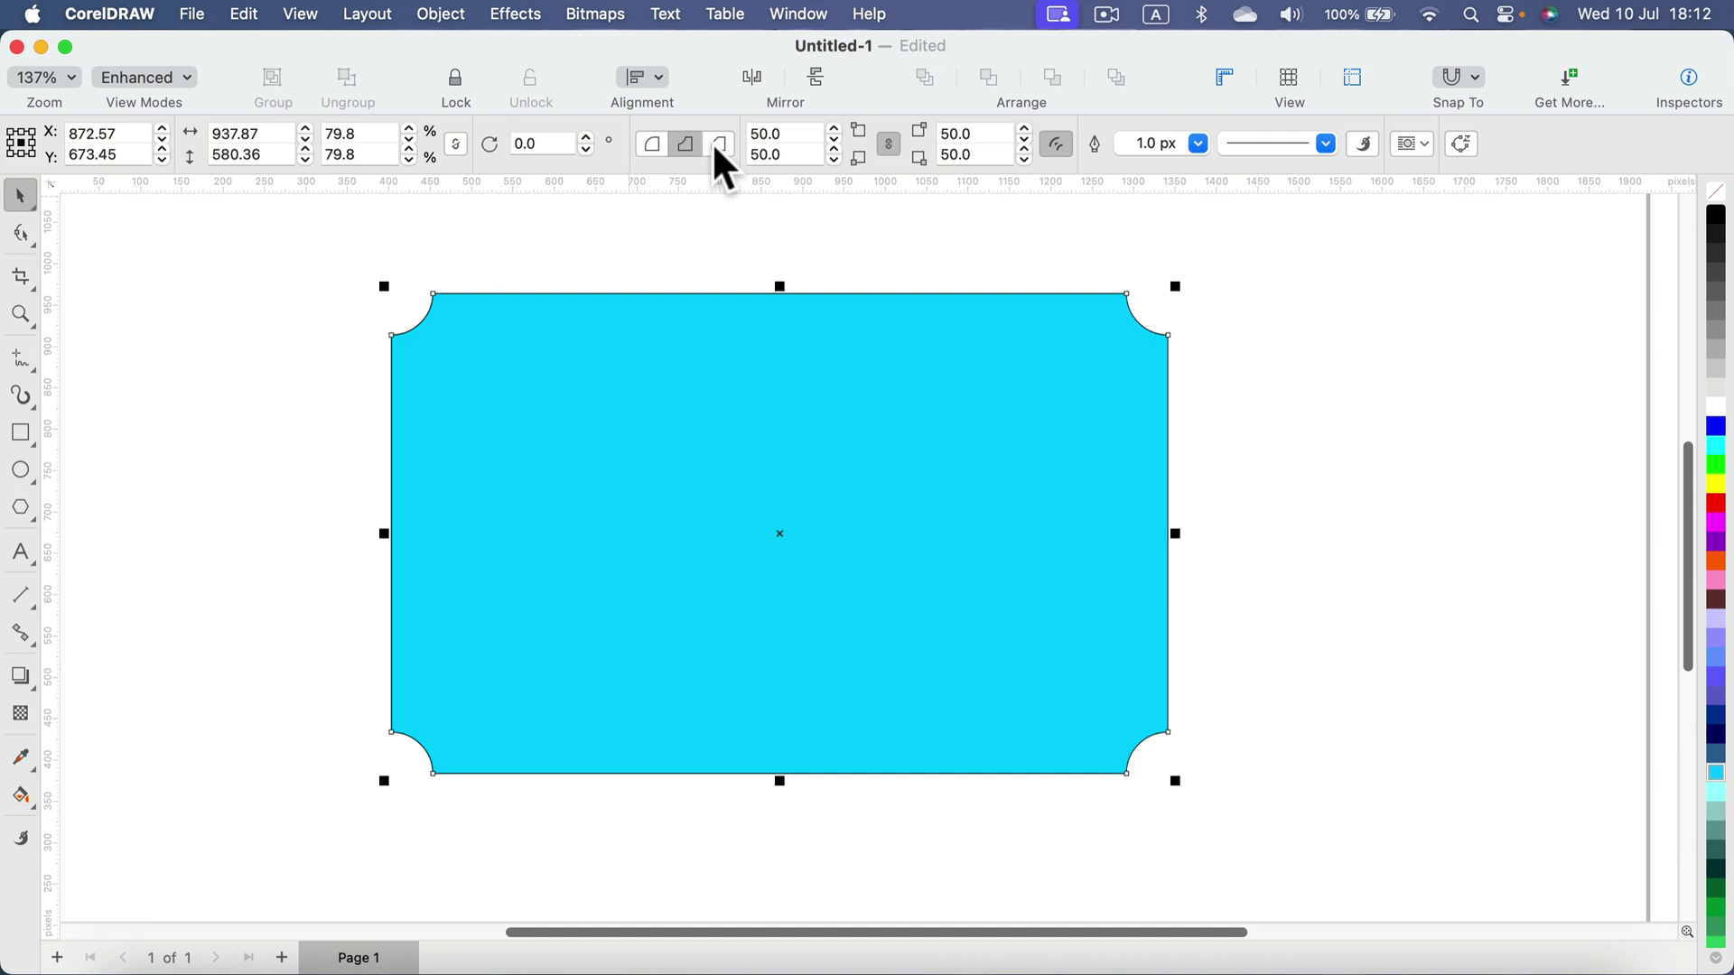
pyautogui.click(719, 146)
pyautogui.click(687, 142)
pyautogui.click(655, 145)
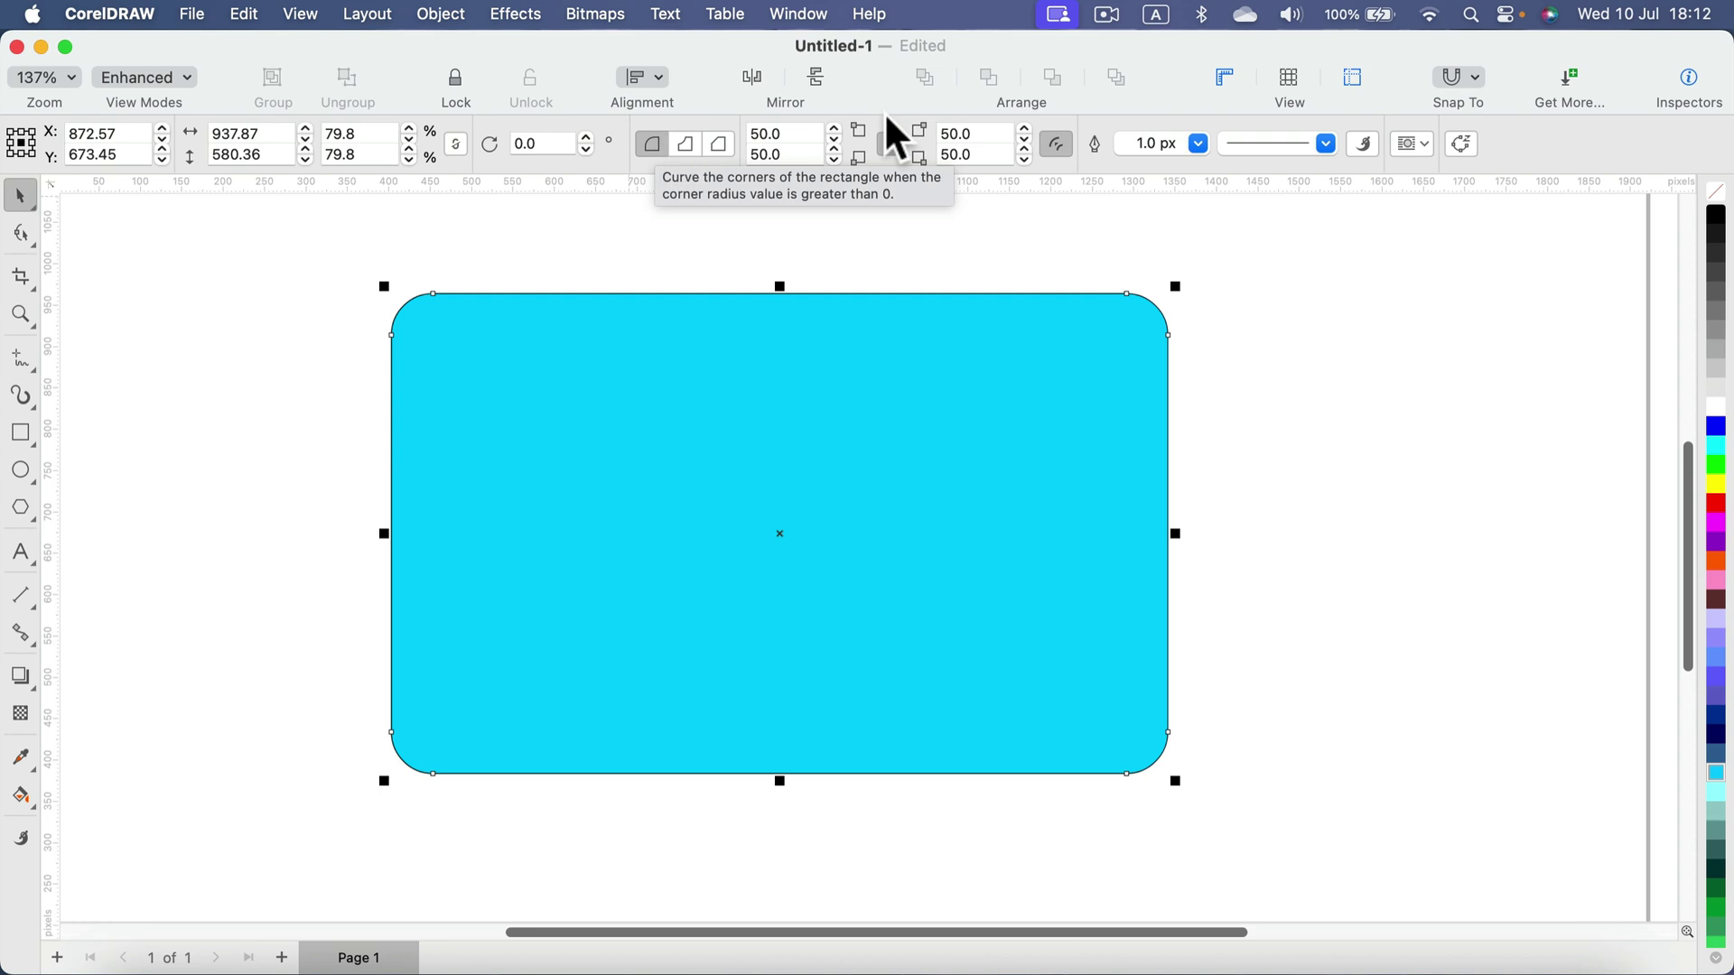
# Unlock the corners to edit separately and raise the top-left radius toward 100.
pyautogui.click(888, 141)
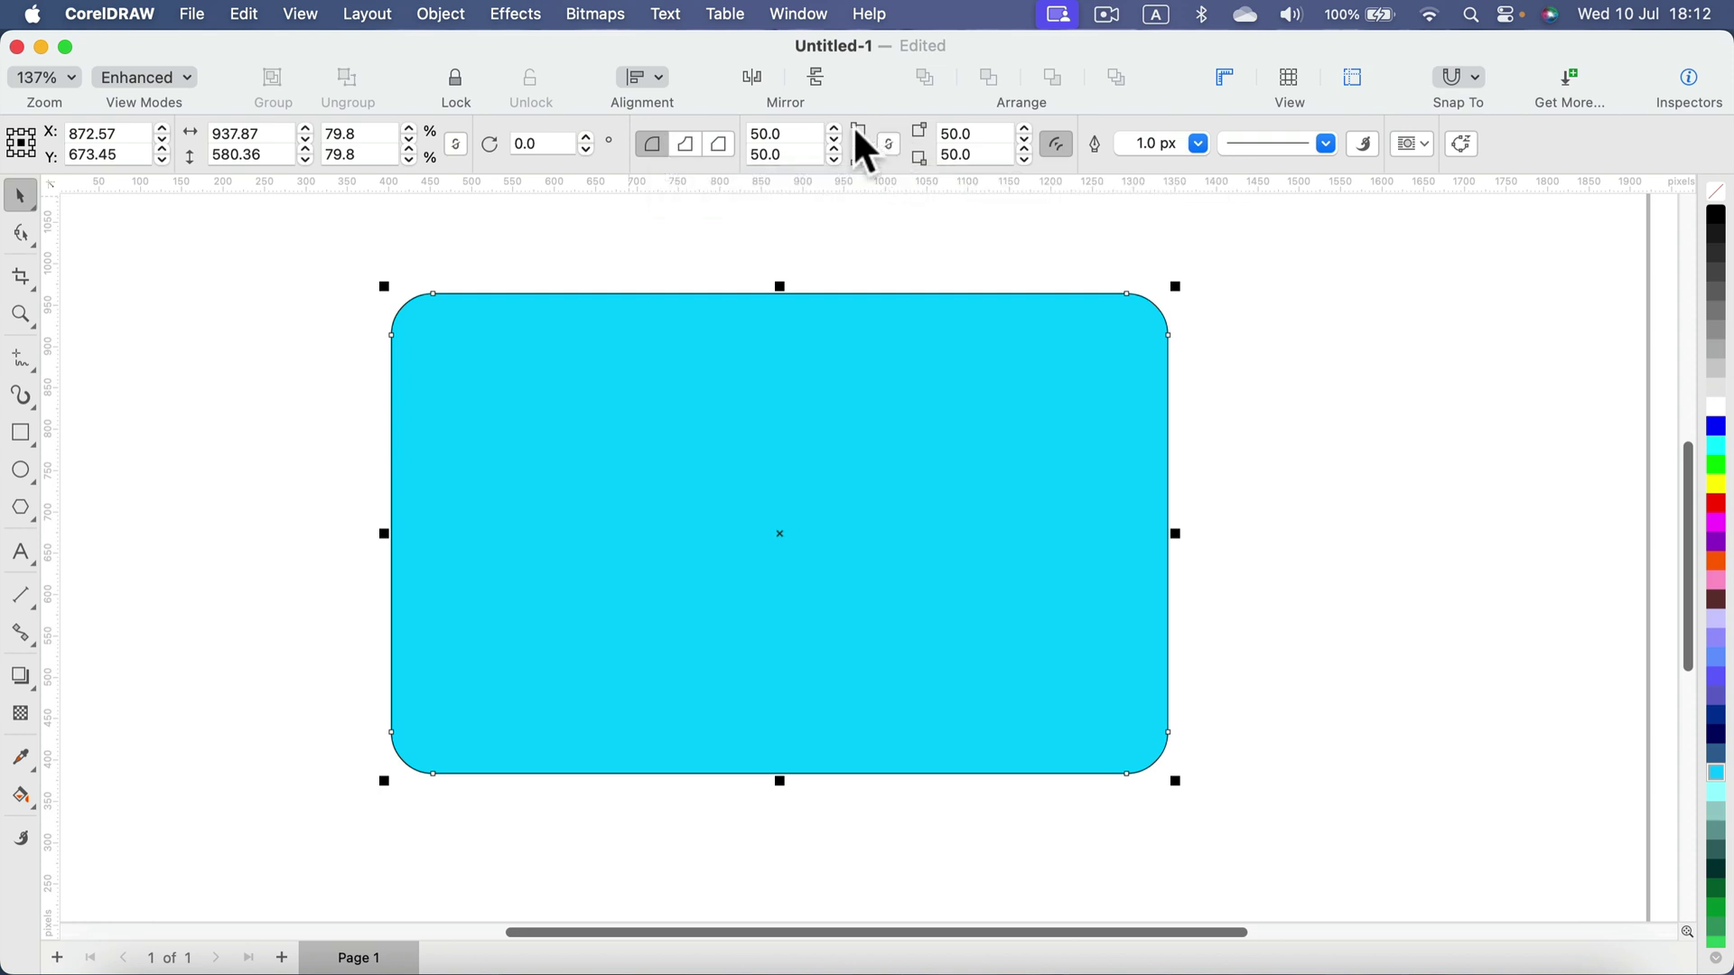
pyautogui.click(832, 135)
pyautogui.click(833, 135)
pyautogui.click(832, 136)
pyautogui.click(833, 135)
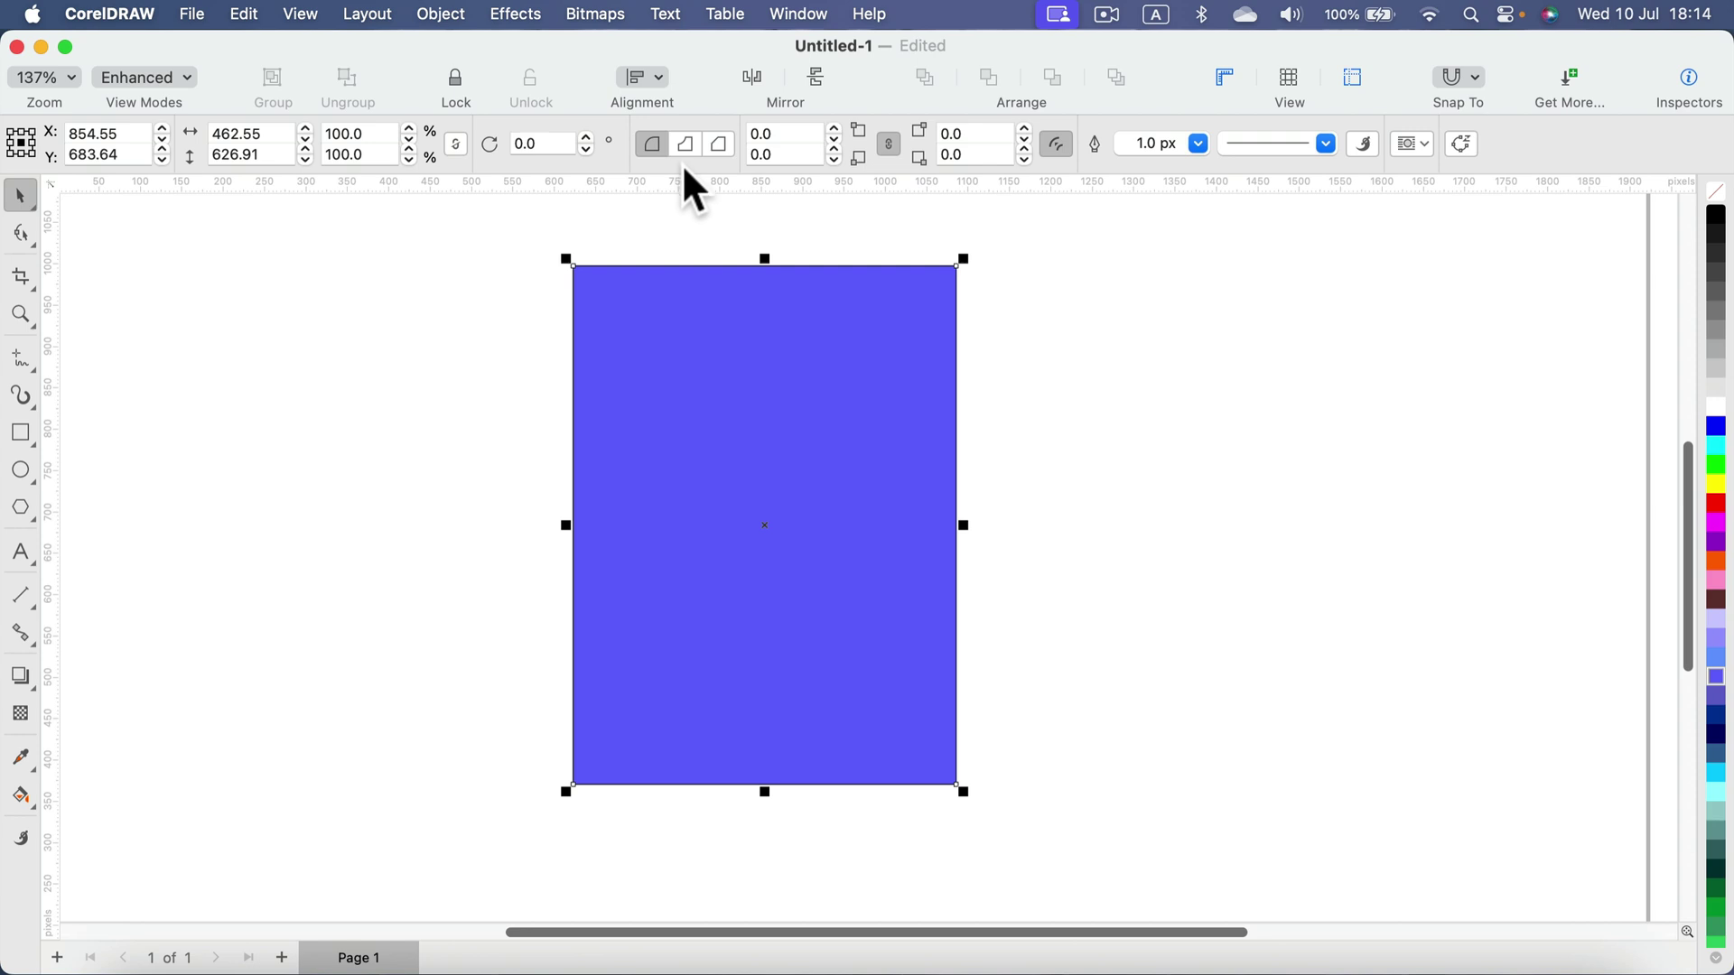
# Drag a corner node with the Shape tool to round all four corners to about 122.
pyautogui.click(21, 233)
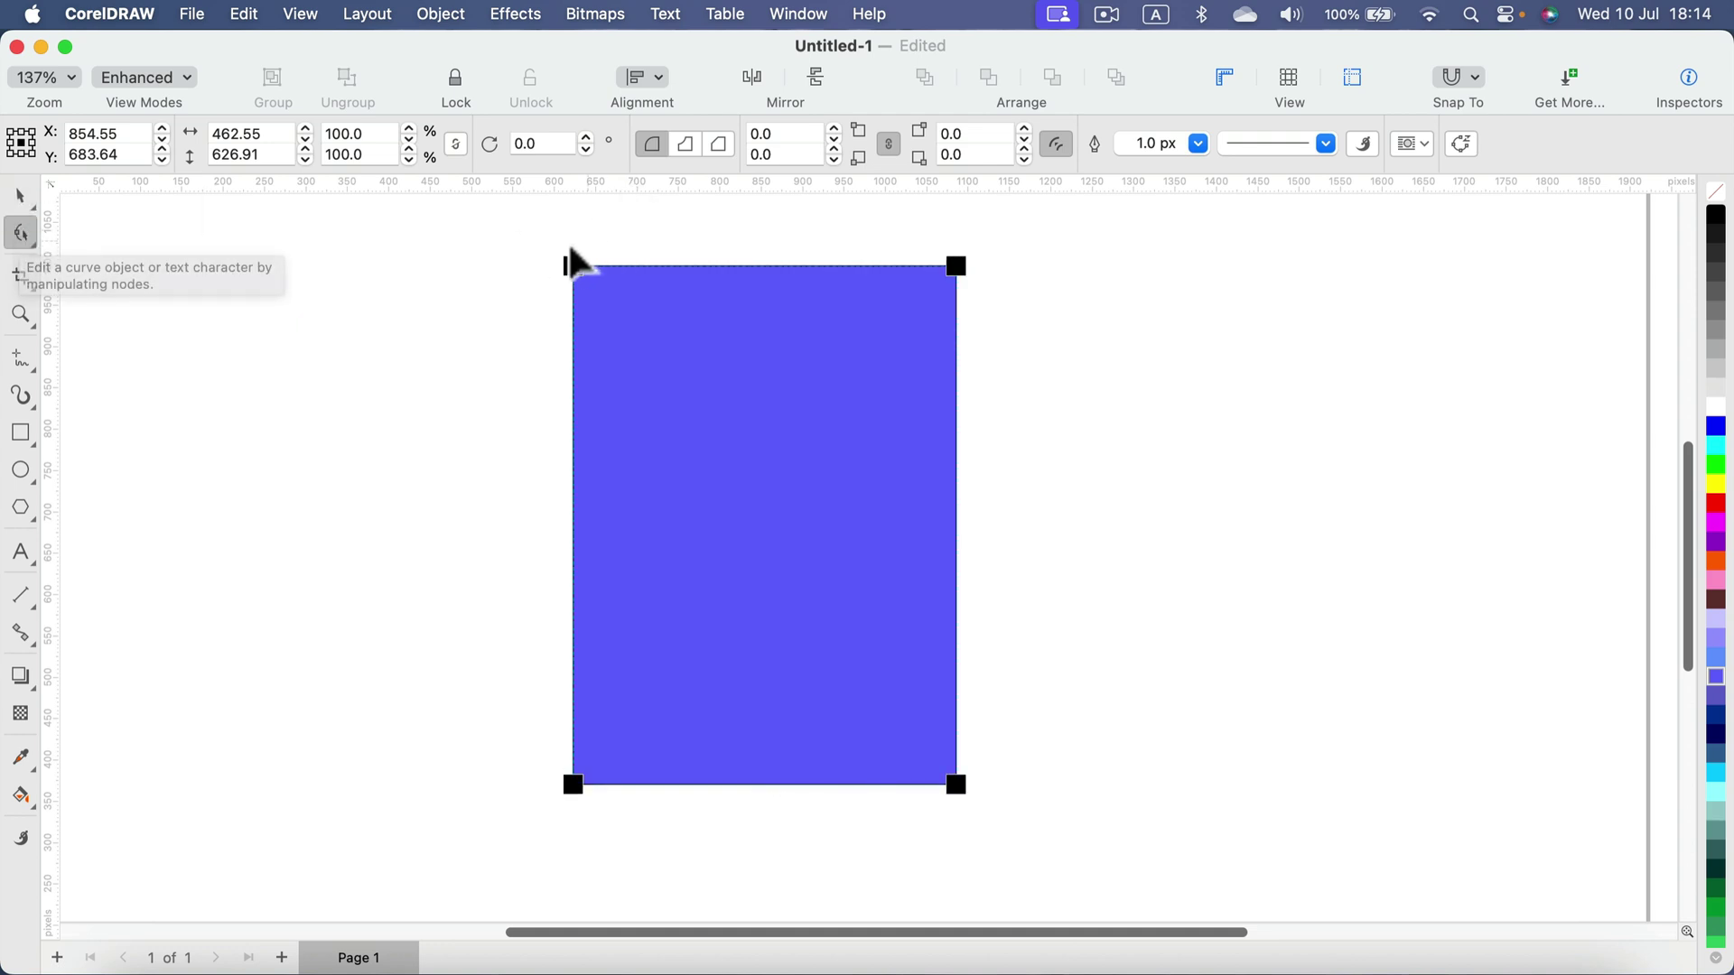
pyautogui.moveTo(575, 267)
pyautogui.mouseDown()
pyautogui.moveTo(743, 286)
pyautogui.moveTo(647, 282)
pyautogui.moveTo(675, 268)
pyautogui.mouseUp()
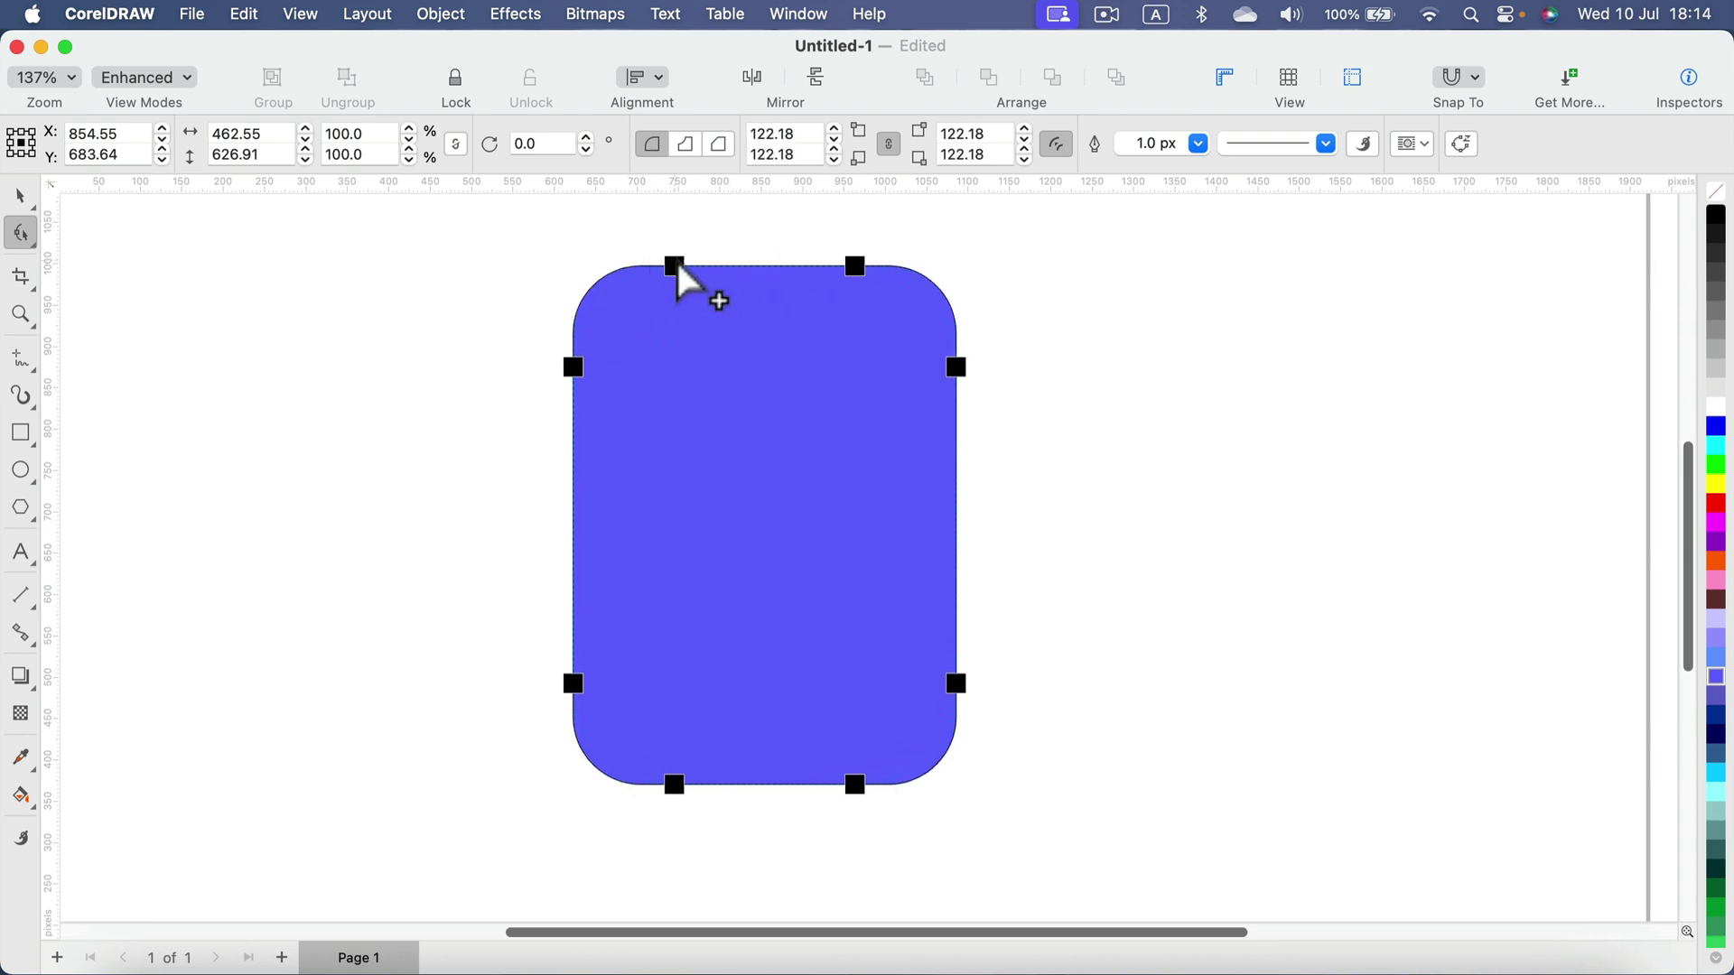
# Enter 111 as the purple rectangle's corner radius.
pyautogui.doubleClick(772, 135)
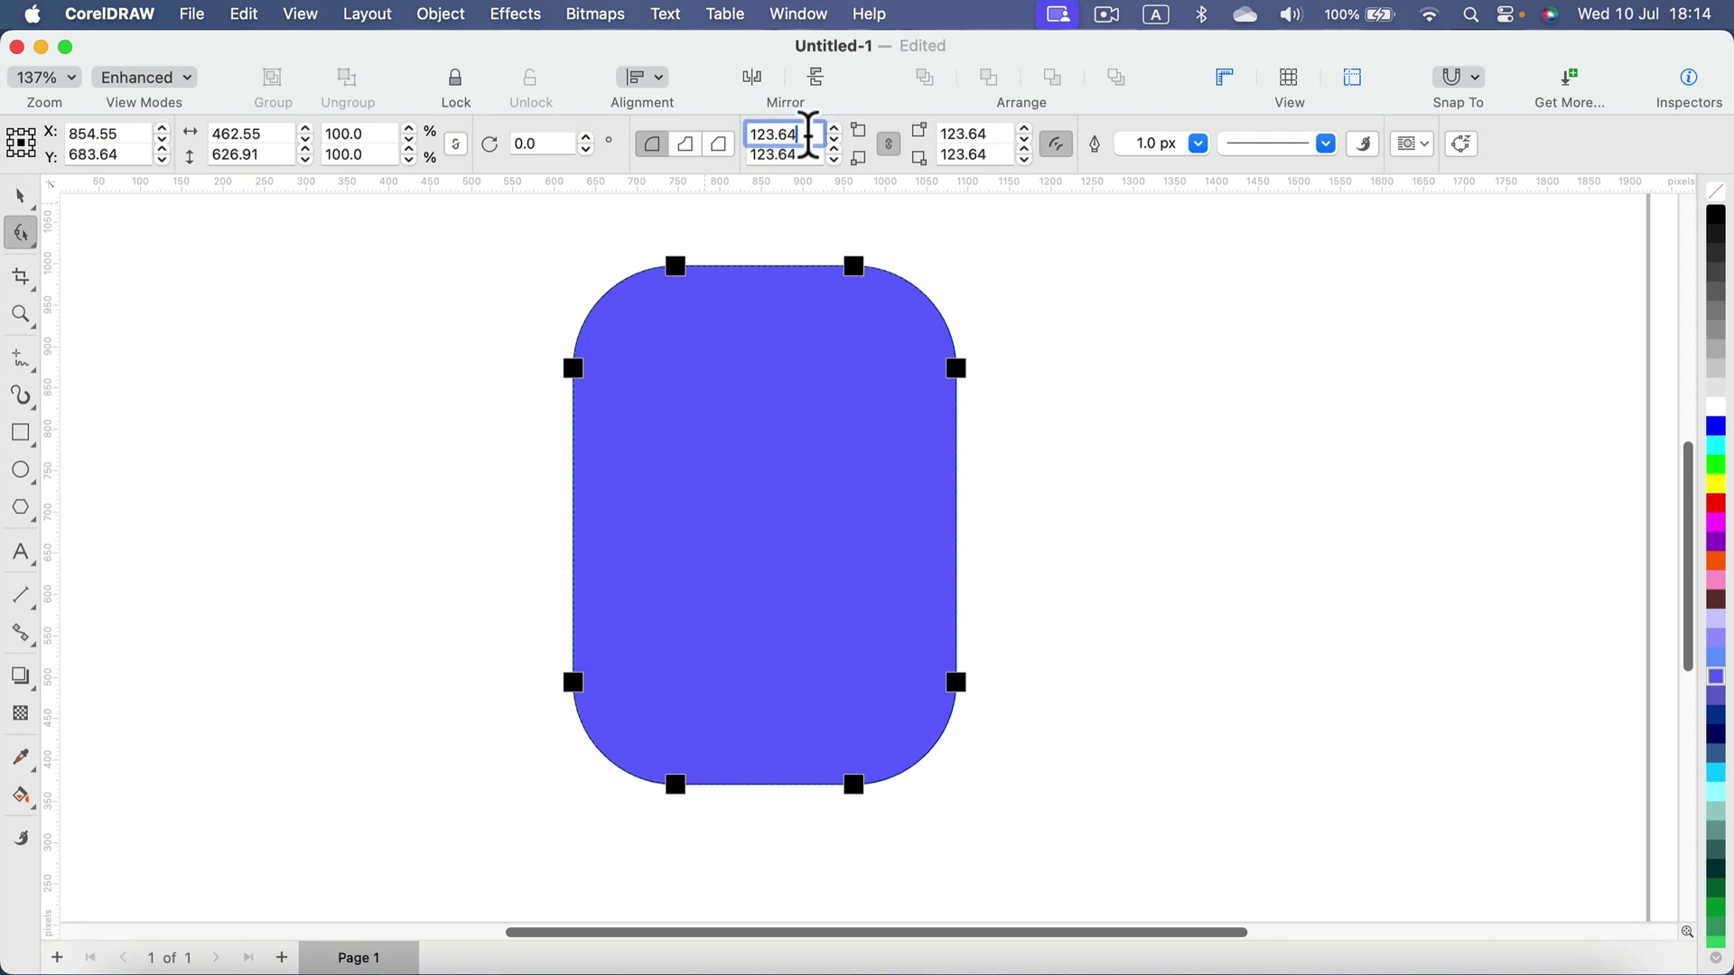
pyautogui.write('111')
pyautogui.press('Return')
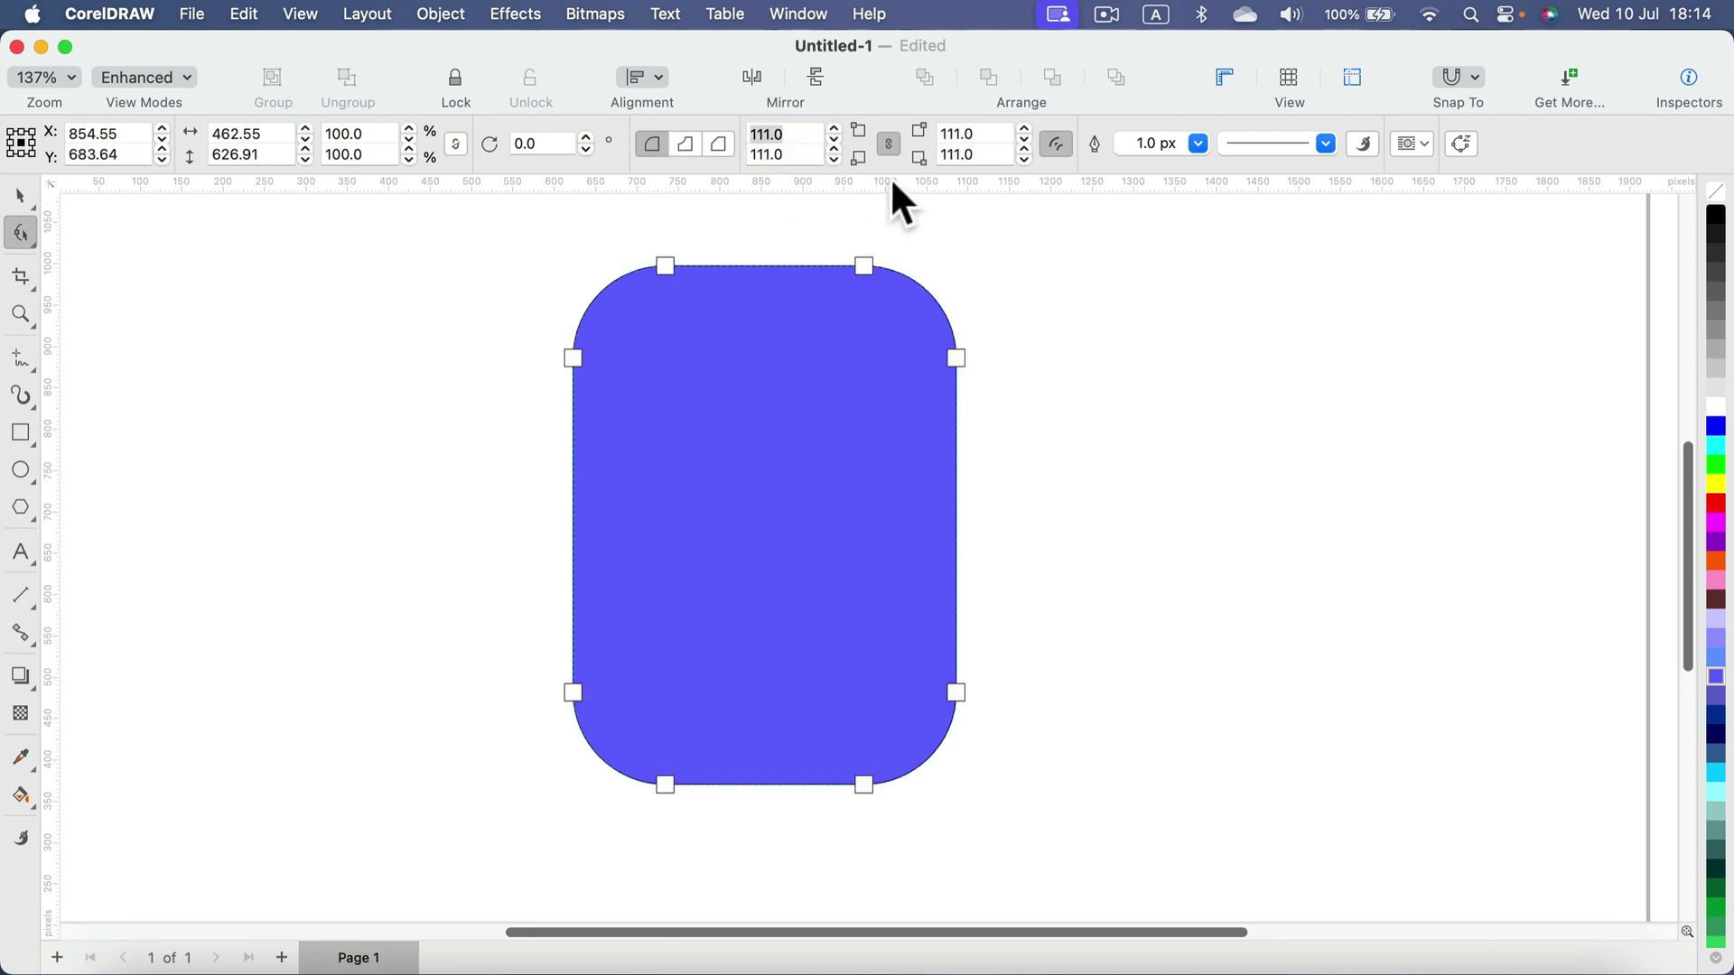